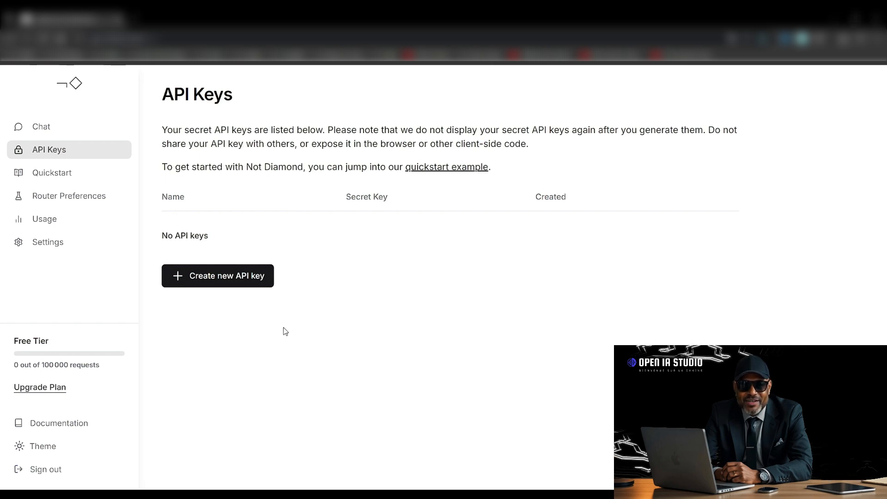
# Switch the dashboard to the Dark theme and open the plan upgrade page
pyautogui.click(54, 453)
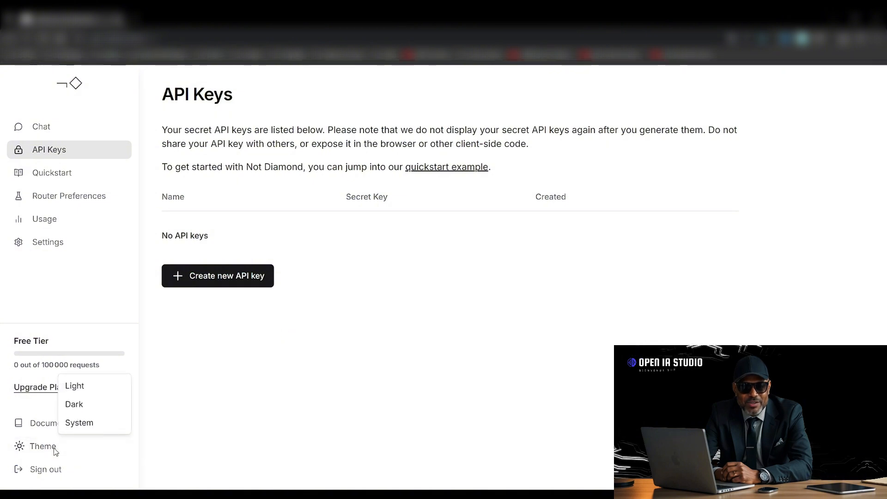
pyautogui.click(76, 405)
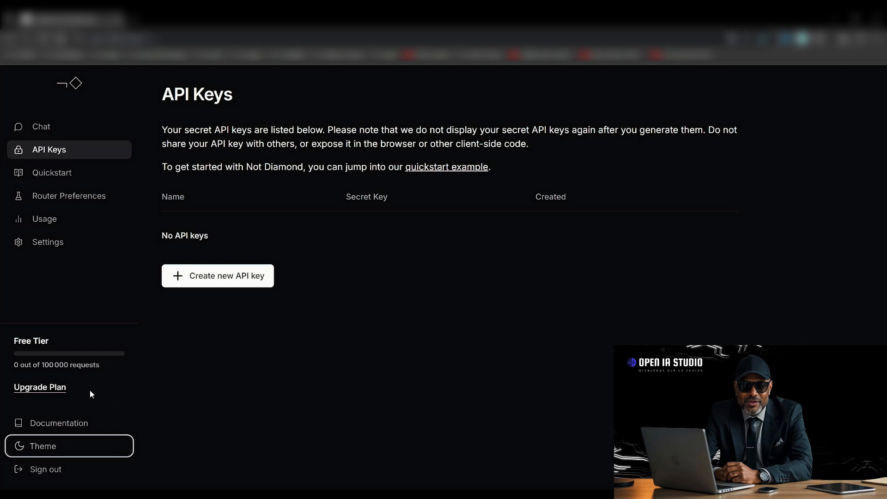
pyautogui.click(37, 389)
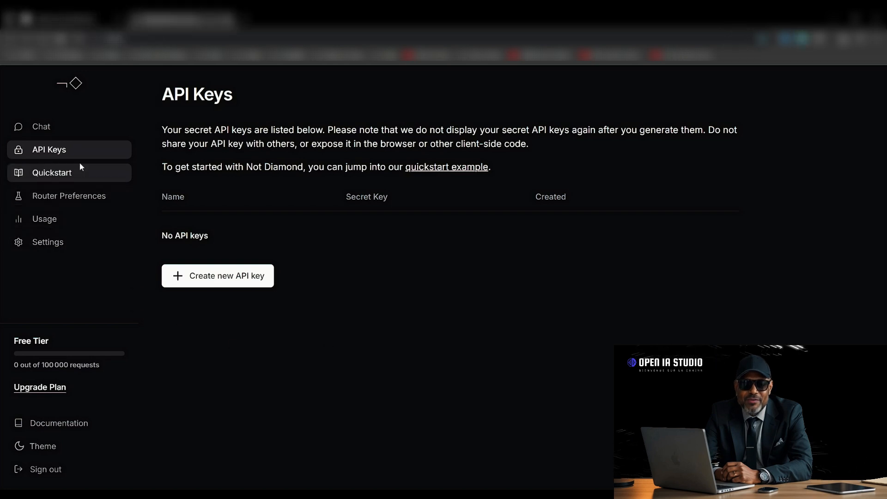
# Open the chat from the dashboard and log in with a Google account
pyautogui.click(51, 128)
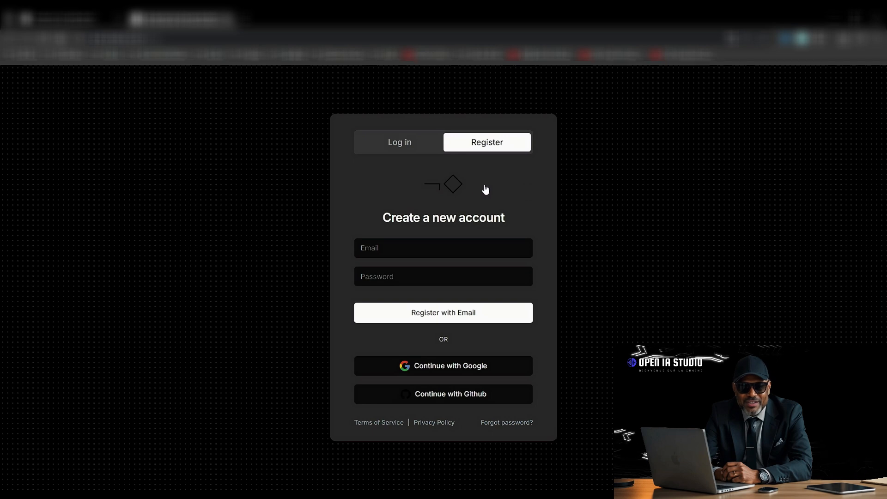
pyautogui.click(398, 143)
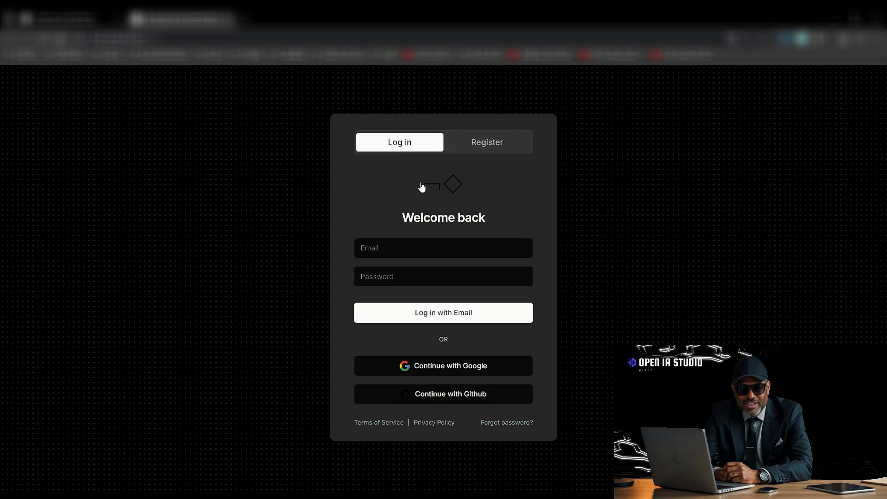
pyautogui.click(435, 367)
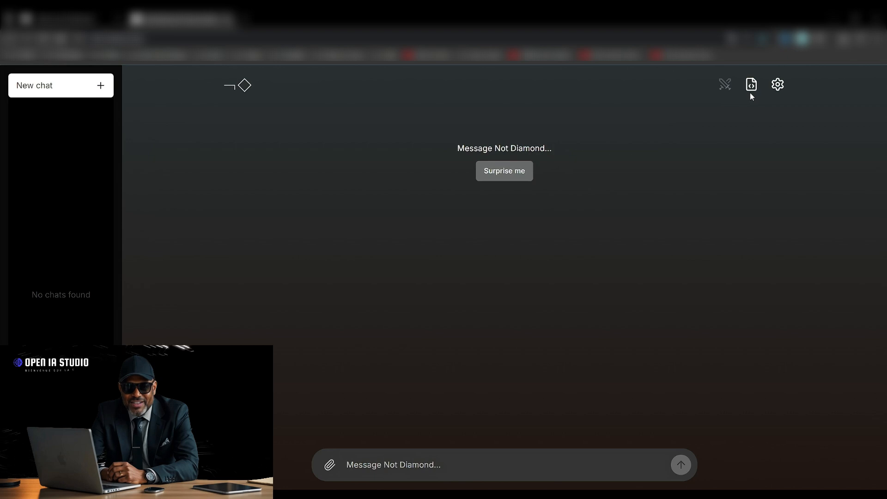
# Check the available models in the chat settings and send the prompt "Peux-tu m'expliquer simplement la théorie de la relativité ?"
pyautogui.click(777, 85)
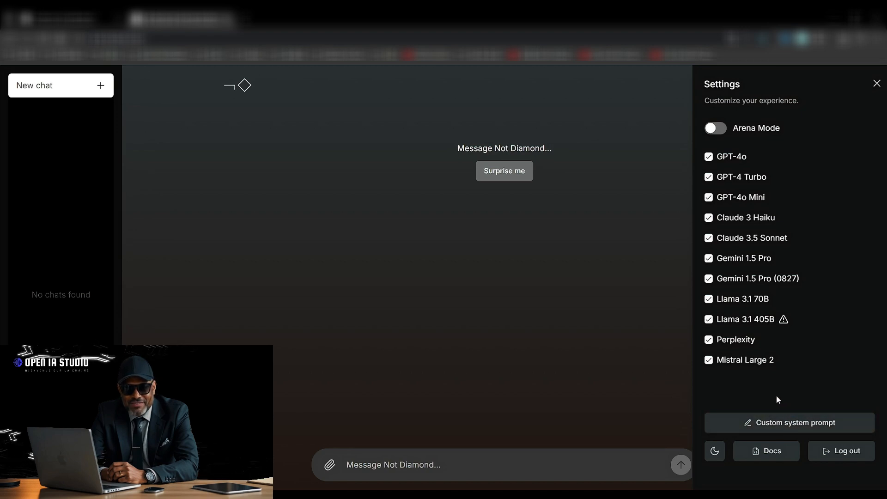
pyautogui.click(876, 83)
pyautogui.click(539, 466)
pyautogui.write("Peux-tu m'expliquer simplement la théorie de la relativité ?")
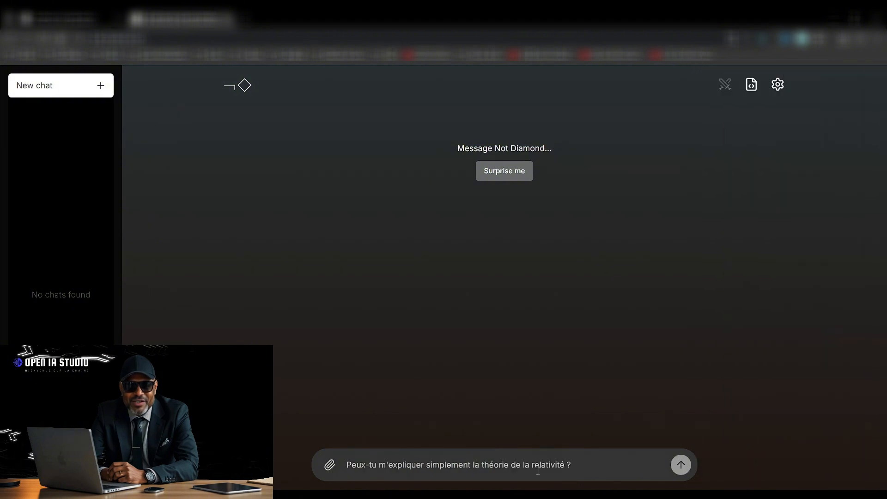
pyautogui.click(681, 465)
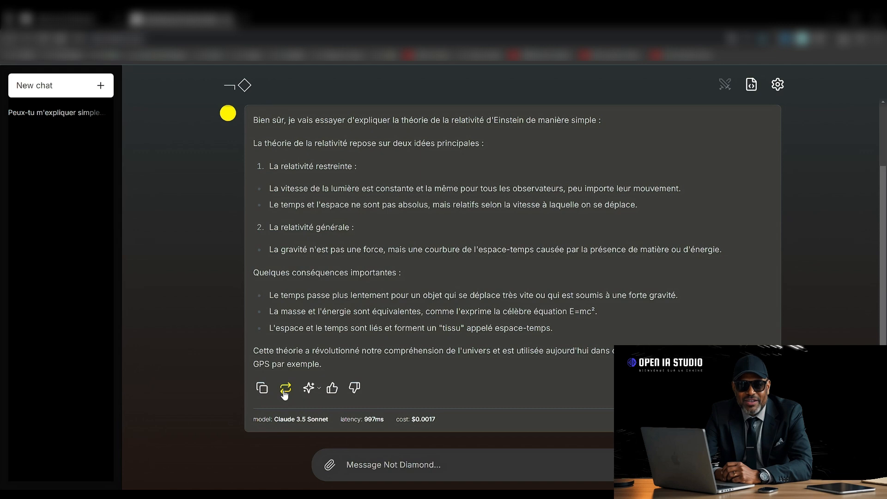
# Regenerate the answer about the theory of relativity with the Perplexity model
pyautogui.click(317, 390)
pyautogui.scroll(-1, 350, 368)
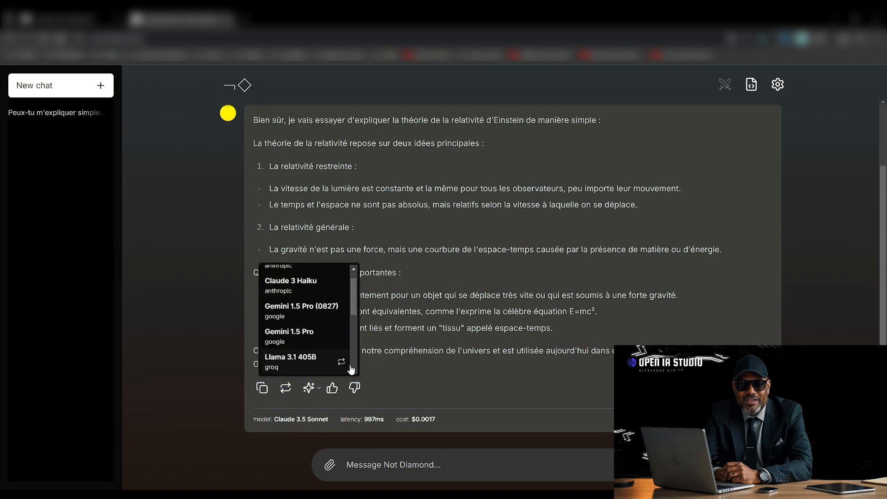
pyautogui.scroll(-3, 354, 319)
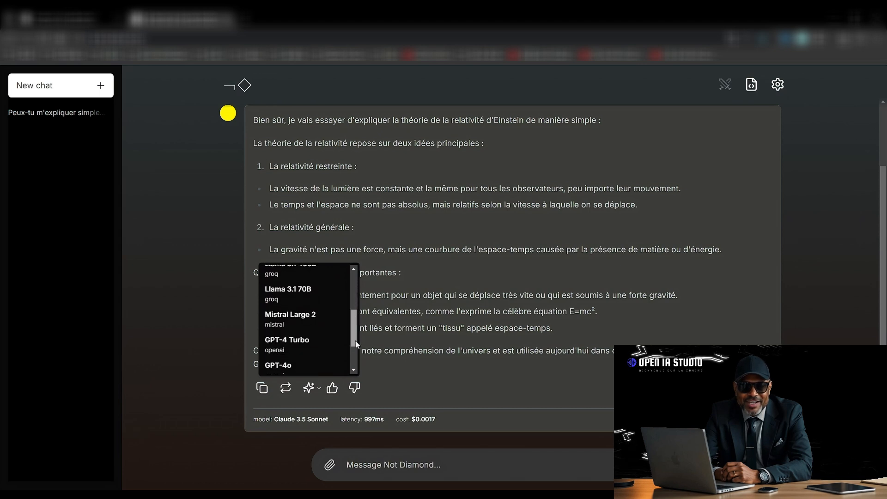
pyautogui.scroll(-3, 354, 333)
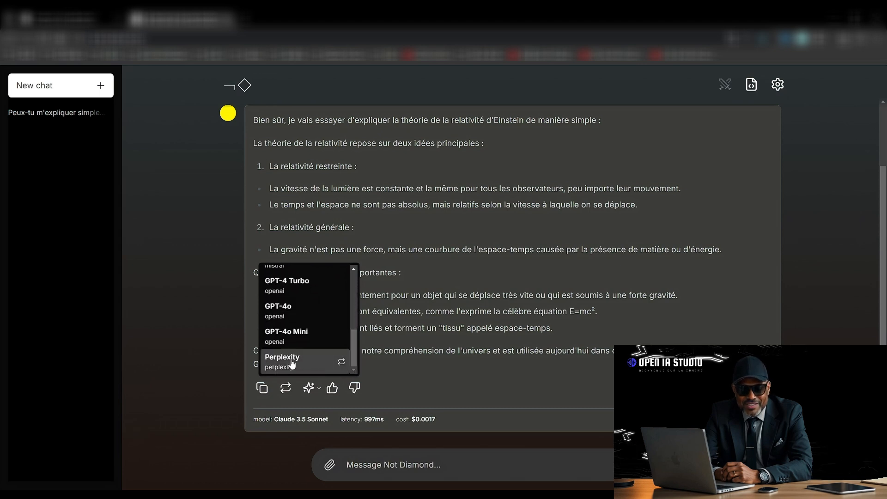
pyautogui.click(292, 362)
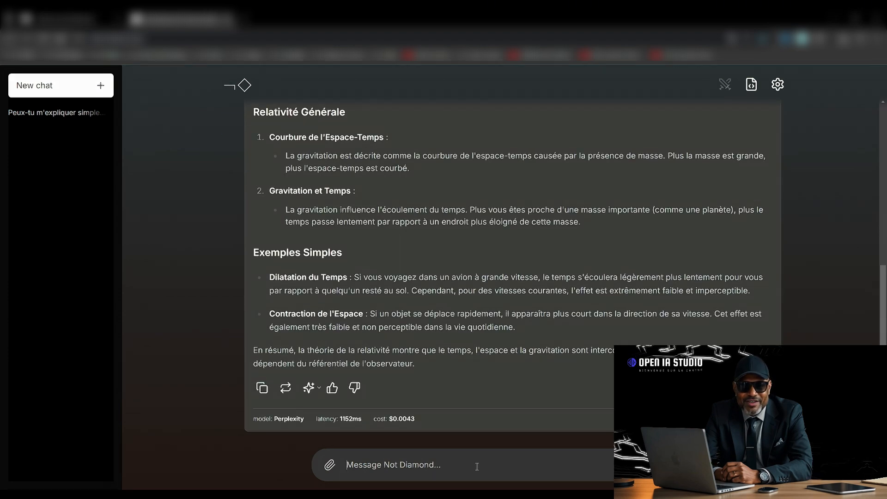
# Ask in French for a coherent seven-sentence story about a goldfish with the word "chien" in every sentence
pyautogui.hotkey('ctrl', 'v')
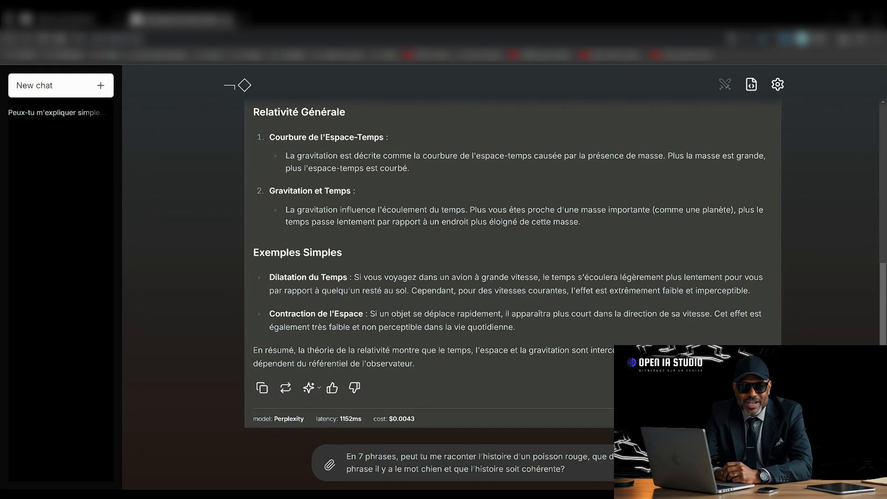
pyautogui.press('Return')
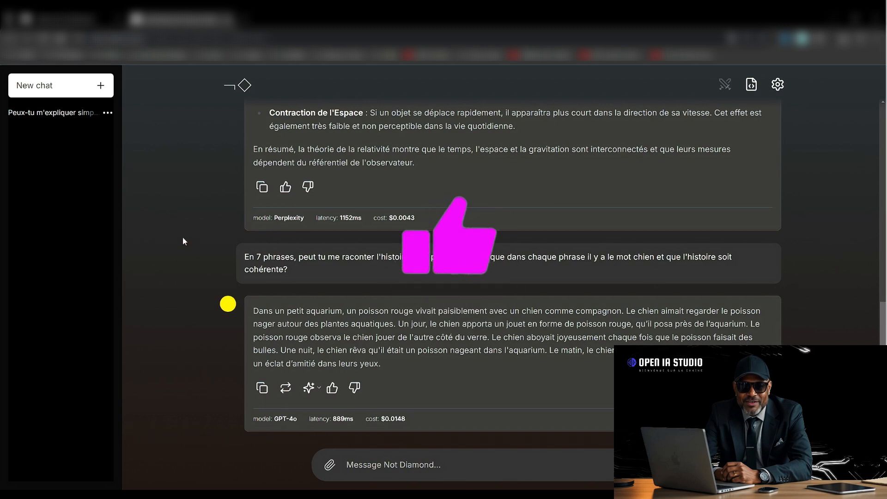
# Start a new chat and leave only Perplexity enabled in the model settings
pyautogui.click(88, 84)
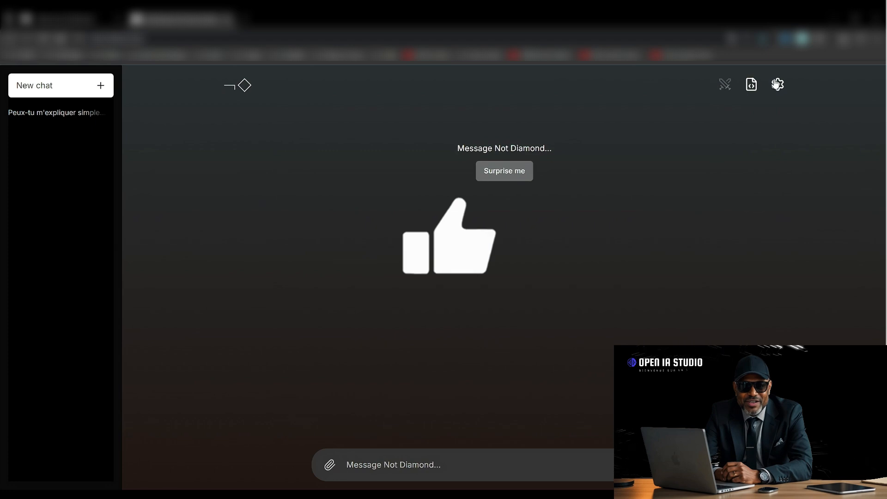
pyautogui.click(777, 84)
pyautogui.click(708, 157)
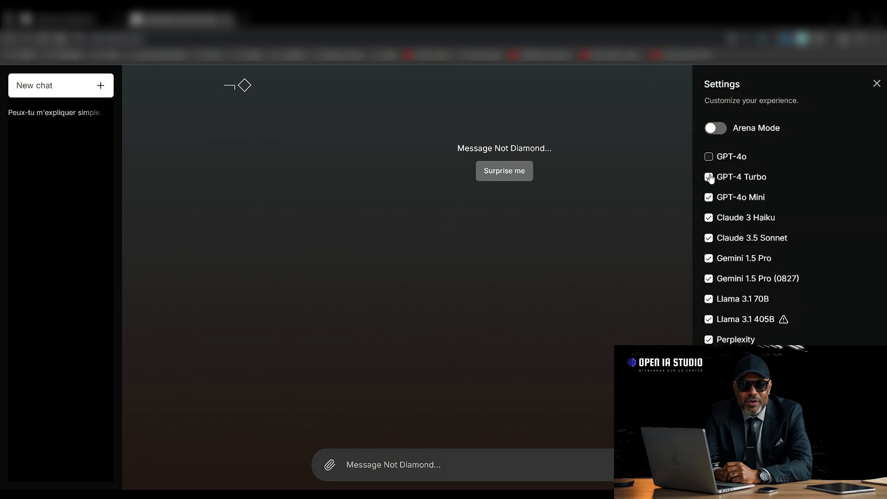
pyautogui.click(708, 177)
pyautogui.click(708, 197)
pyautogui.click(709, 218)
pyautogui.click(708, 238)
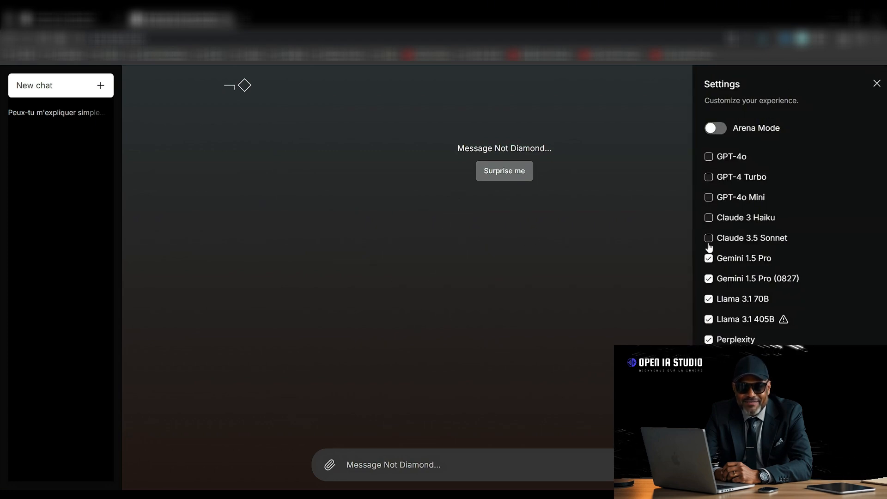
pyautogui.click(708, 258)
pyautogui.click(709, 279)
pyautogui.click(709, 299)
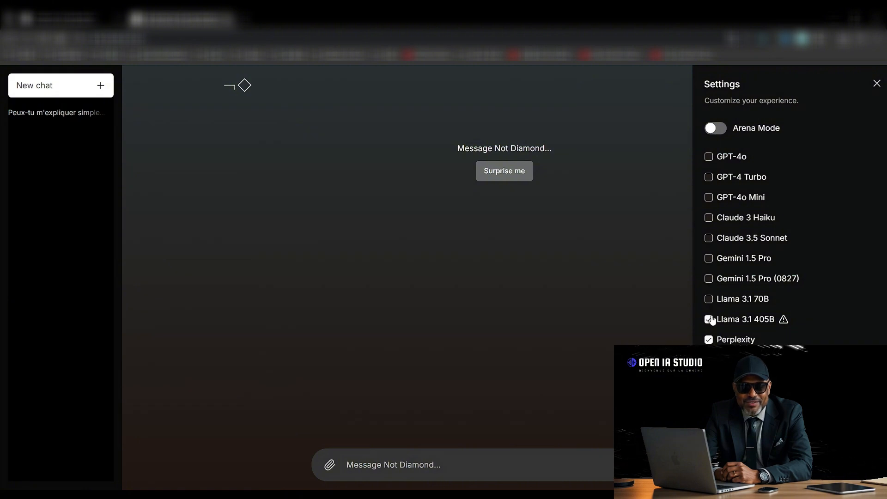
pyautogui.click(710, 319)
pyautogui.click(709, 339)
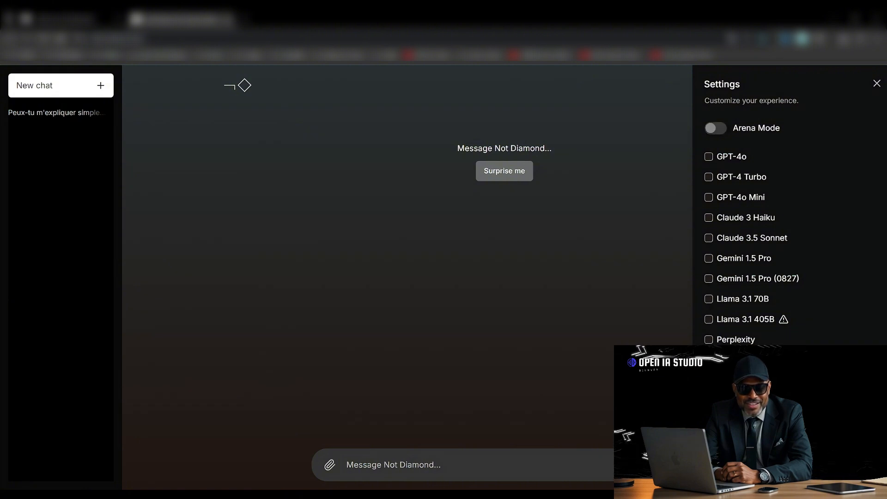
pyautogui.click(708, 339)
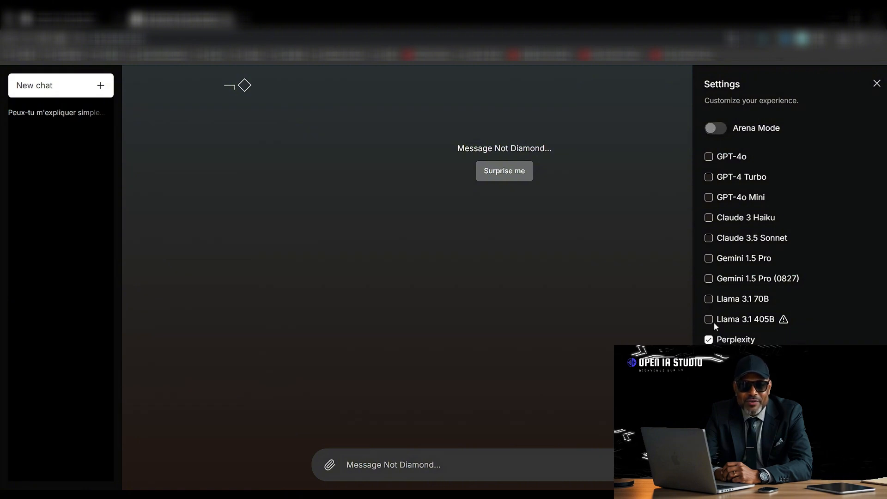
pyautogui.click(877, 84)
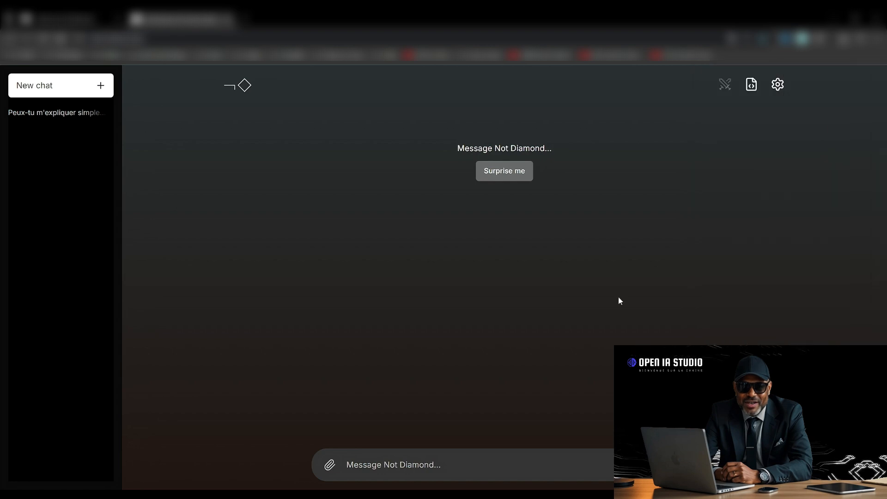
# Ask in French for a 200-word report on the advantages of artificial intelligence, and check which models are offered for regenerating the answer
pyautogui.click(452, 465)
pyautogui.hotkey('ctrl', 'v')
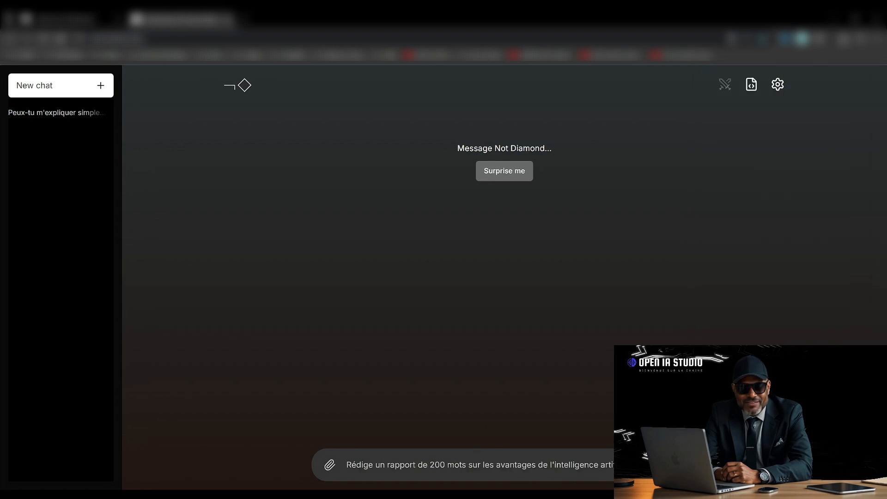
pyautogui.press('Return')
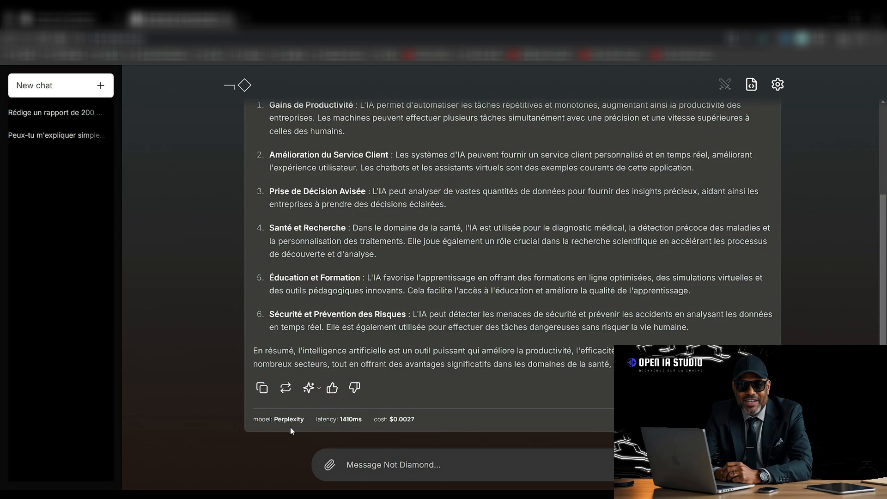
pyautogui.click(314, 391)
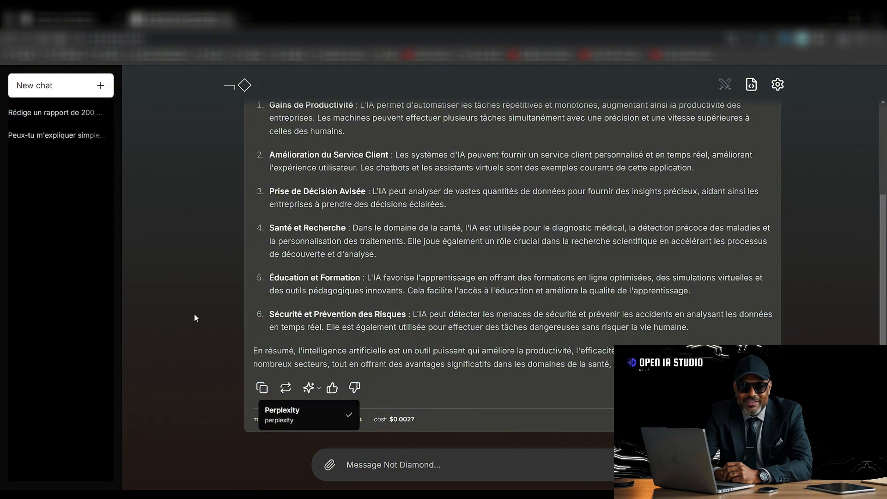
pyautogui.click(81, 87)
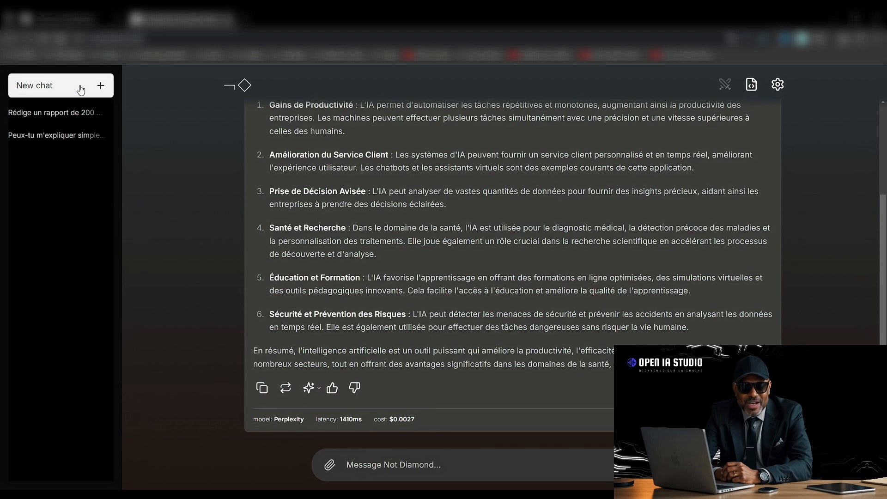
# In a new chat, enable the GPT, Claude, Gemini and Llama models alongside Perplexity and turn on Arena Mode
pyautogui.click(81, 89)
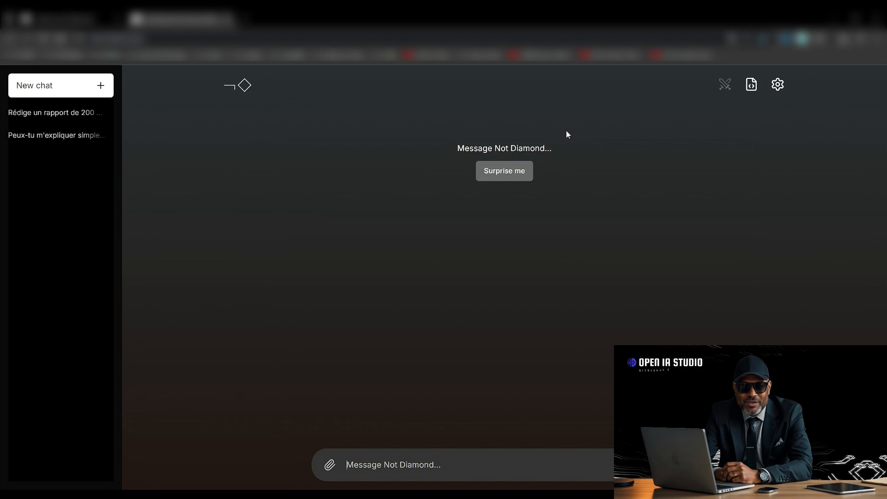
pyautogui.click(776, 85)
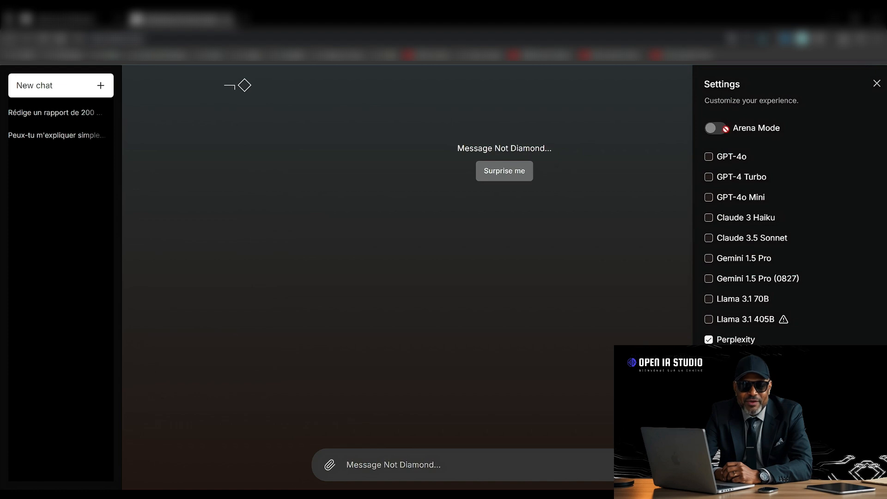
pyautogui.click(709, 158)
pyautogui.click(708, 199)
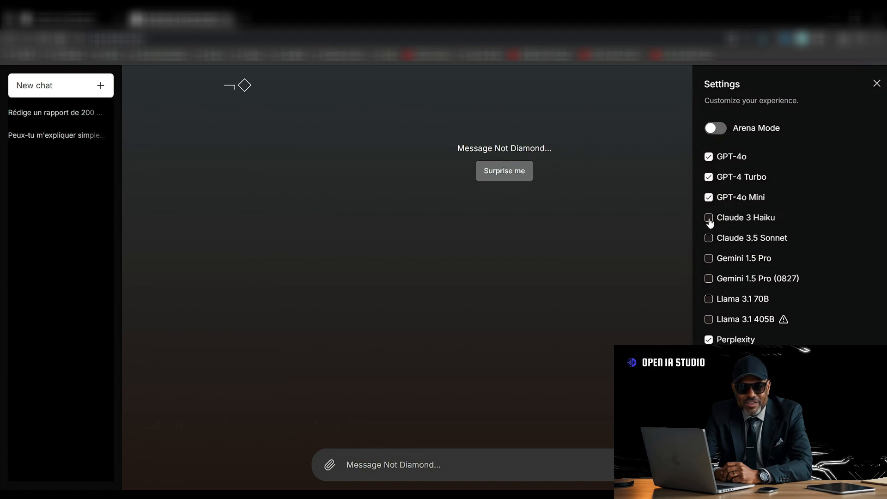
pyautogui.click(707, 239)
pyautogui.click(708, 259)
pyautogui.click(708, 280)
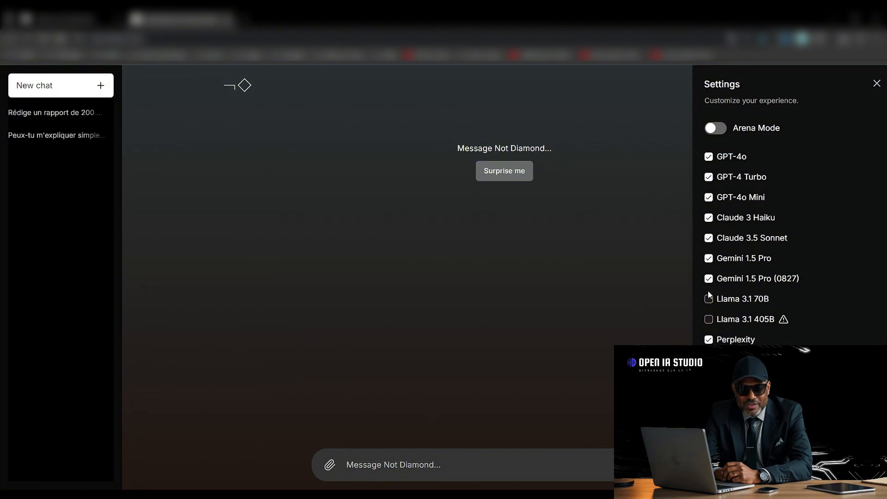
pyautogui.click(708, 300)
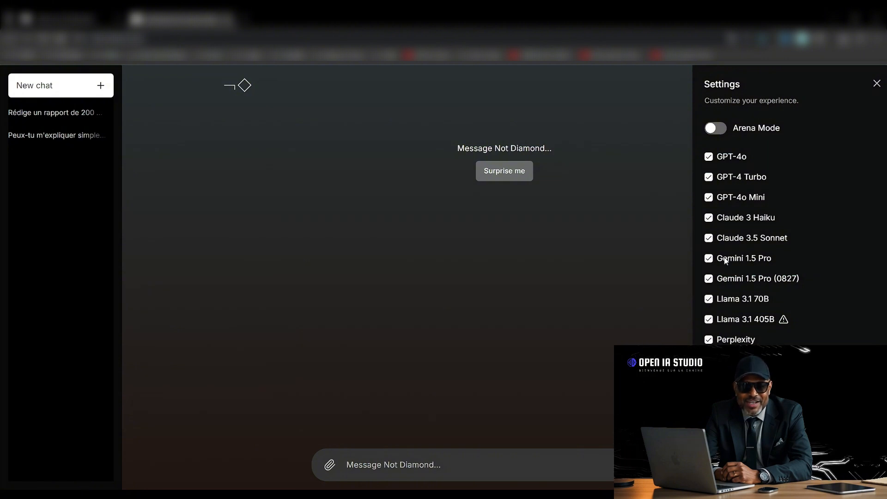
pyautogui.click(720, 129)
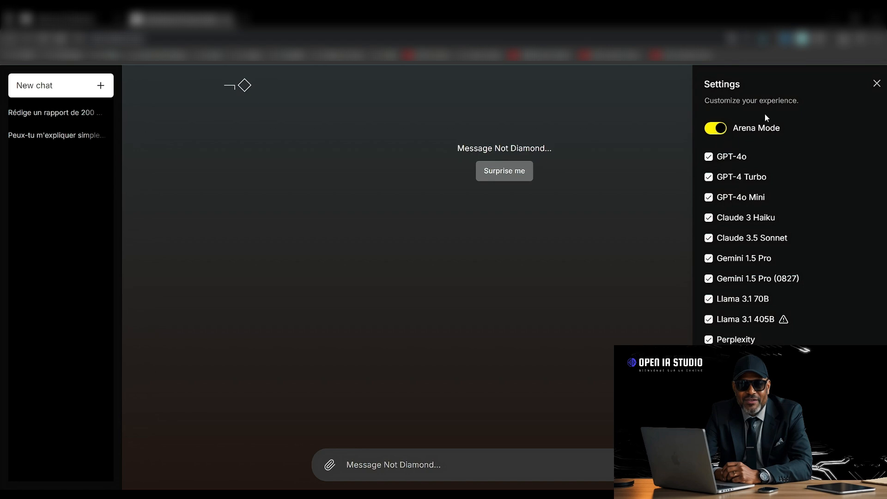
pyautogui.click(876, 84)
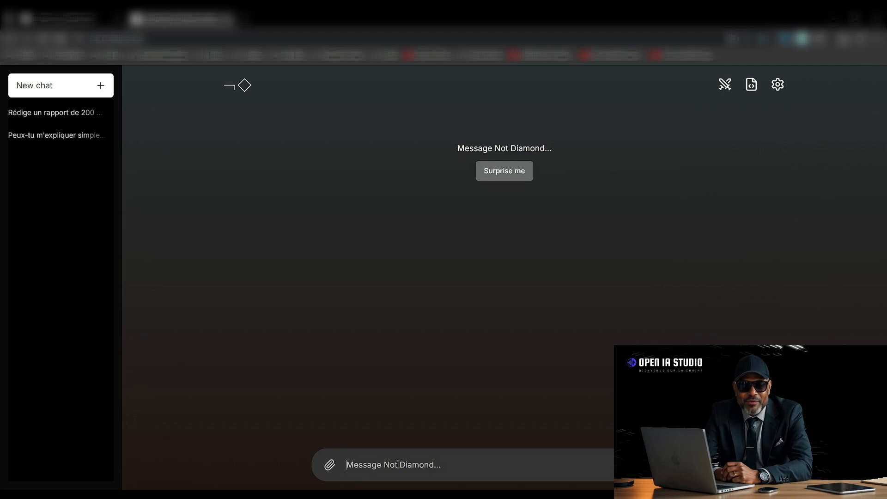
# Send the prompt "Compare deux approches pour résoudre cette équation mathématique : 2x² + 5x - 3 = 0" and review both answers
pyautogui.write('Compare deux approches pour résoudre cette équation mathématique : 2x² + 5x - 3 = 0')
pyautogui.press('Return')
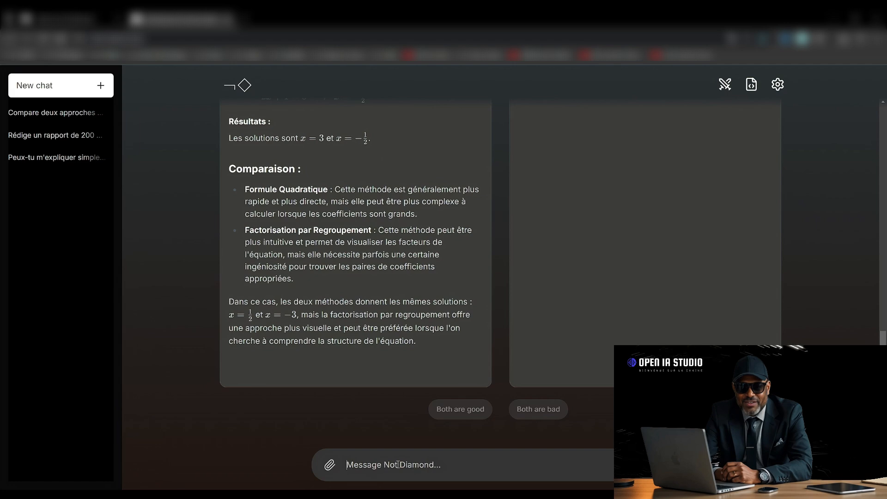
pyautogui.scroll(5, 539, 307)
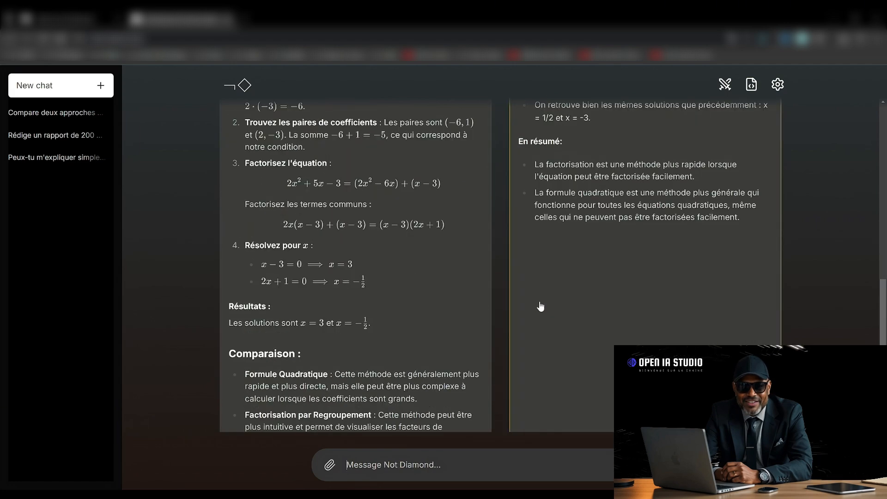
# Compare the two quadratic equation answers and pick the one using the quadratic formula and factoring by grouping as better
pyautogui.scroll(8, 540, 307)
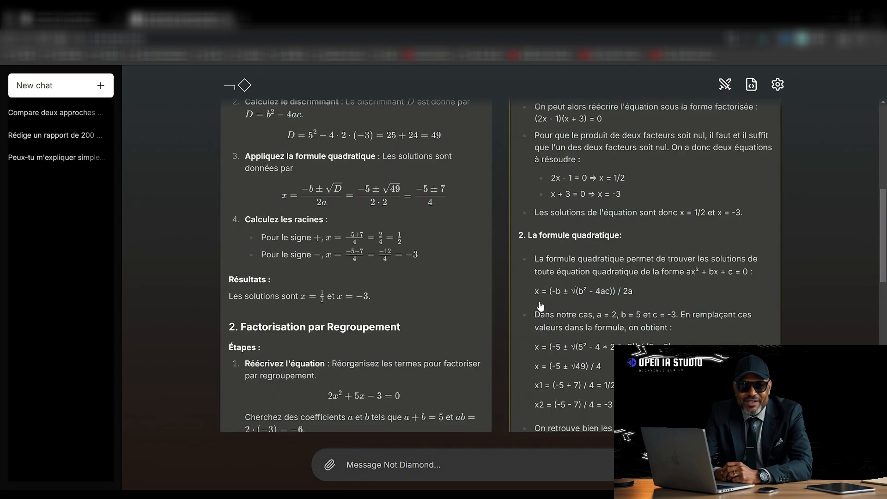
pyautogui.scroll(6, 540, 307)
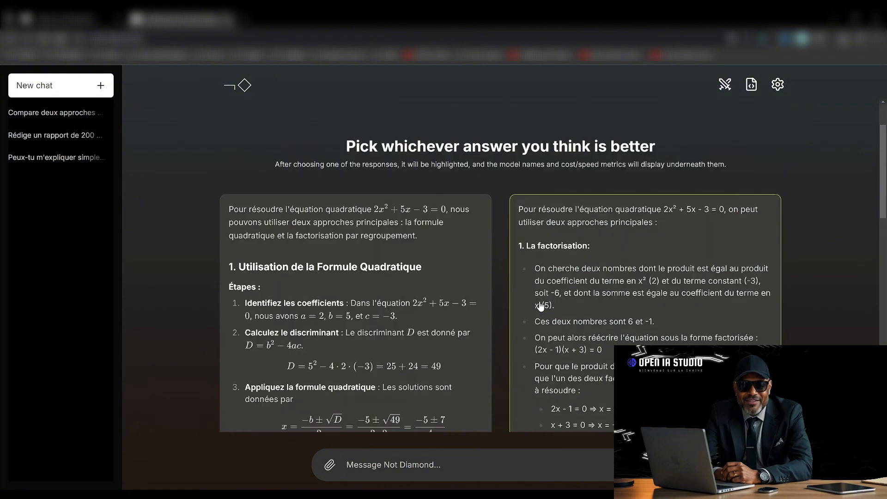
pyautogui.scroll(-8, 540, 306)
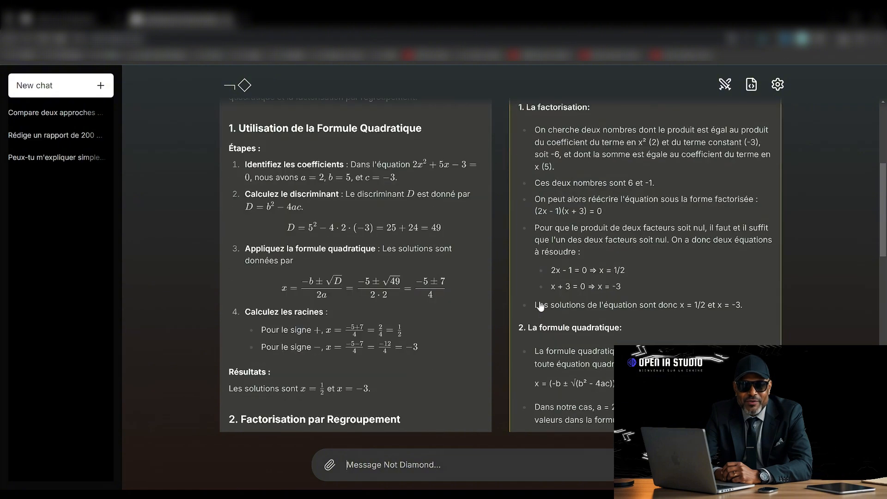
pyautogui.scroll(-10, 540, 305)
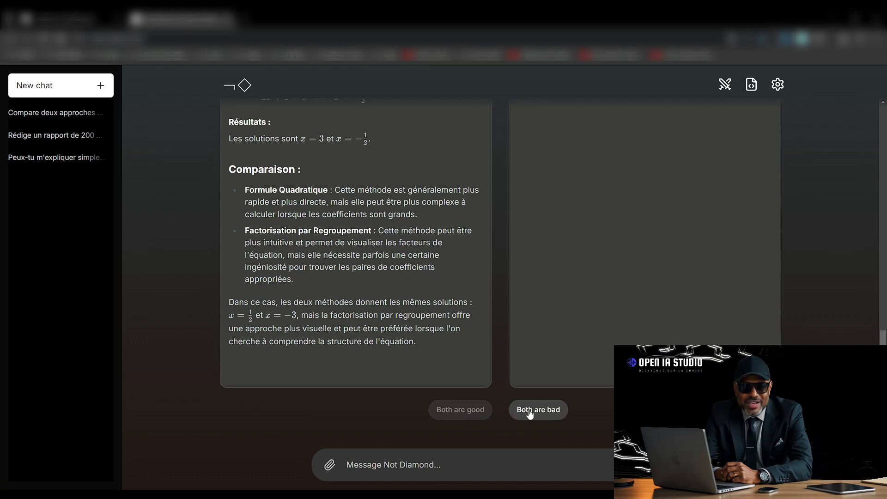
pyautogui.click(414, 263)
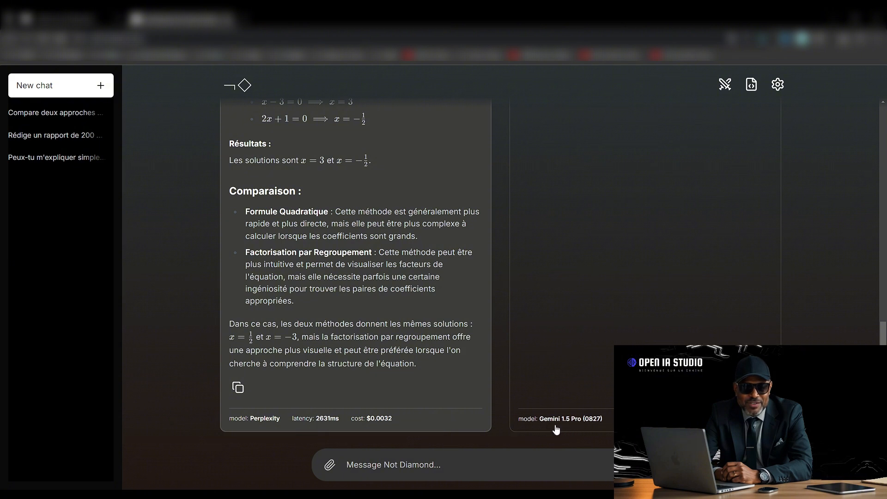
# Send the prompt "Donne-moi deux stratégies différentes pour augmenter le trafic sur un site web d'e-commerce" and review both answers
pyautogui.write("Donne-moi deux stratégies différentes pour augmenter le trafic sur un site d'e-commerce")
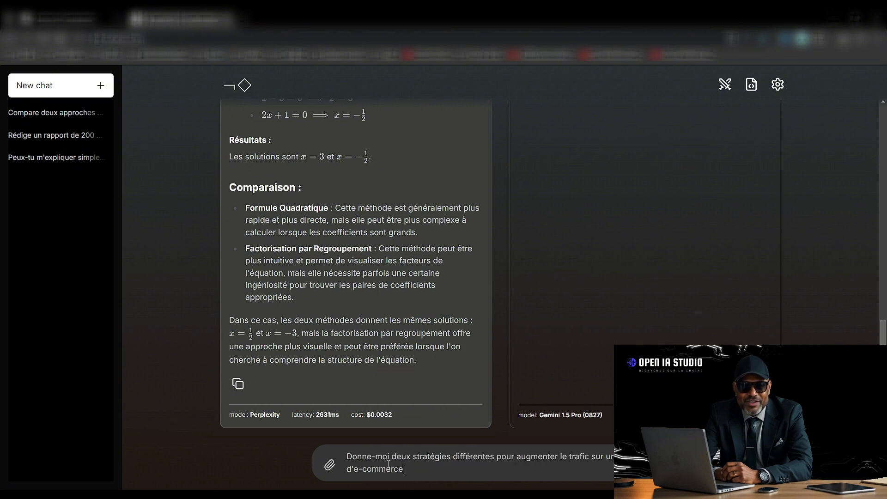
pyautogui.press('Return')
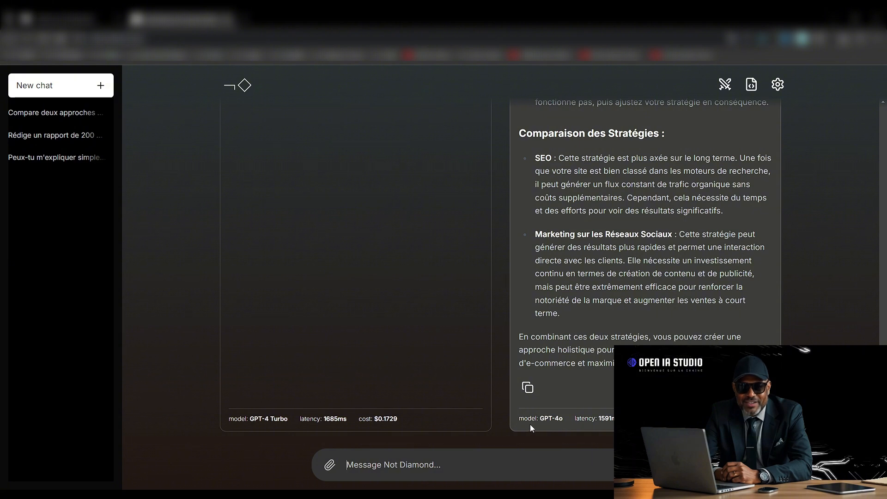
pyautogui.scroll(3, 531, 424)
pyautogui.scroll(5, 531, 429)
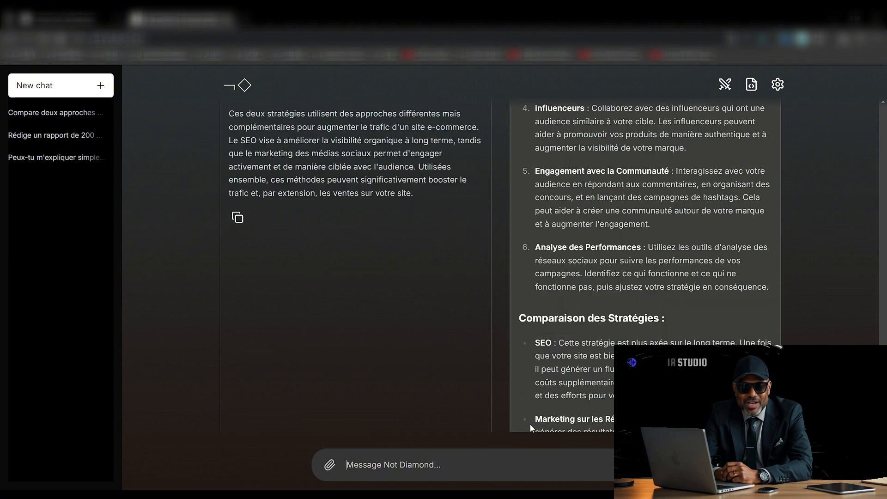
pyautogui.scroll(7, 530, 424)
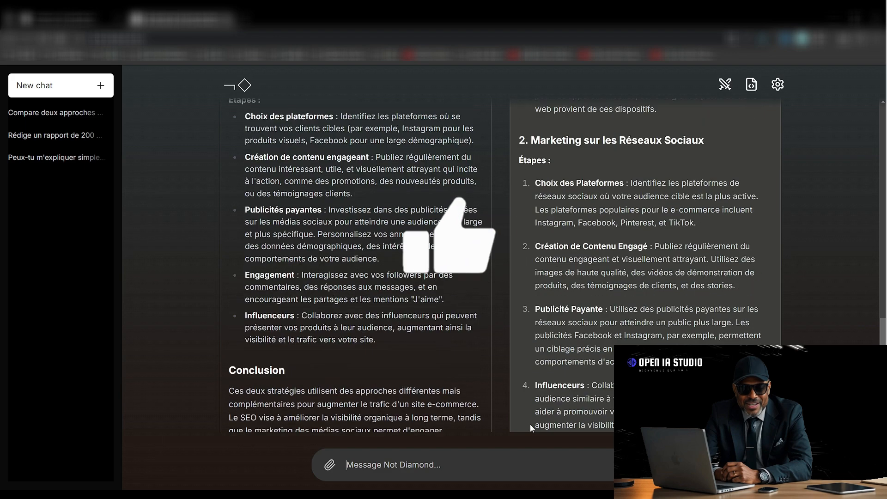
pyautogui.scroll(5, 530, 424)
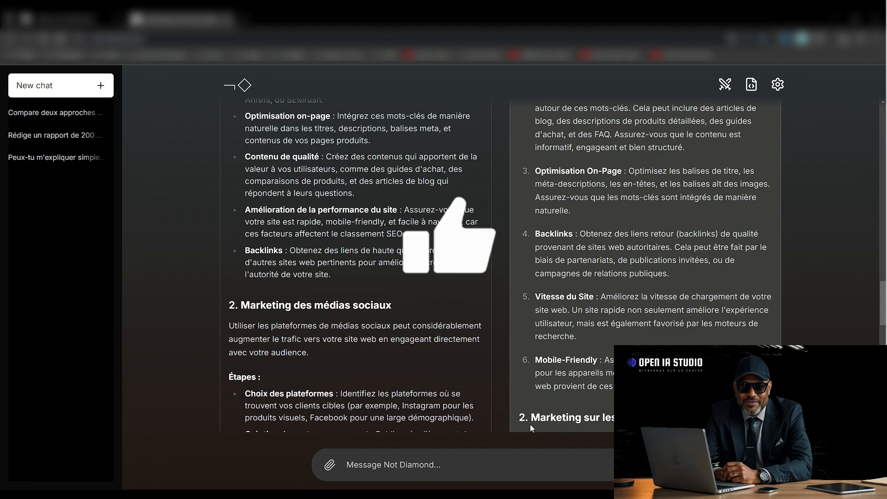
pyautogui.scroll(3, 530, 424)
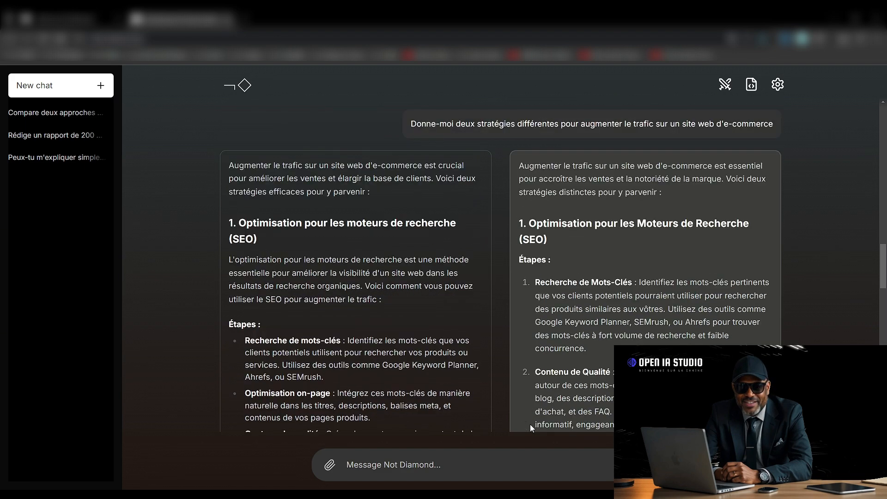
pyautogui.scroll(5, 530, 424)
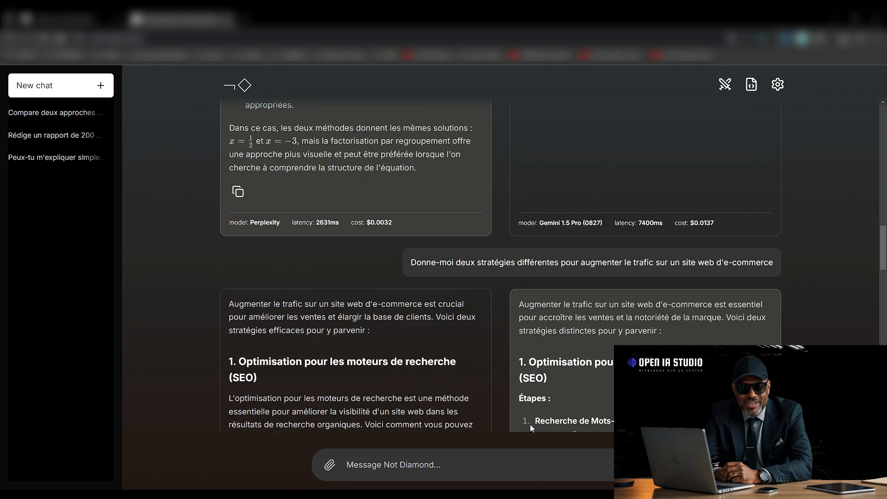
pyautogui.scroll(3, 530, 424)
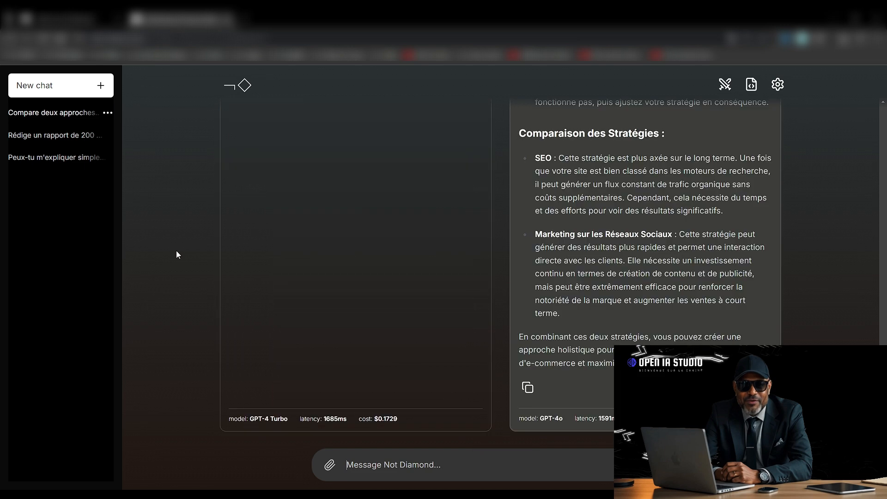
# Start a new chat and turn off Arena Mode in the settings
pyautogui.click(71, 82)
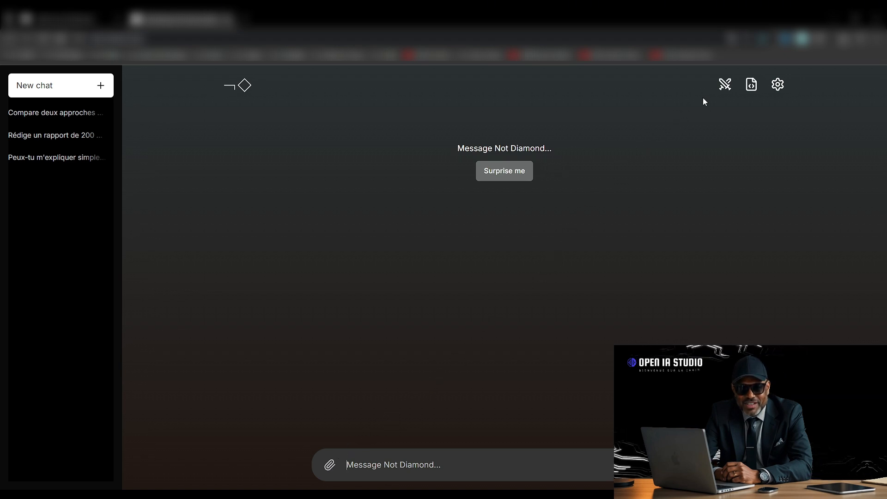
pyautogui.click(777, 85)
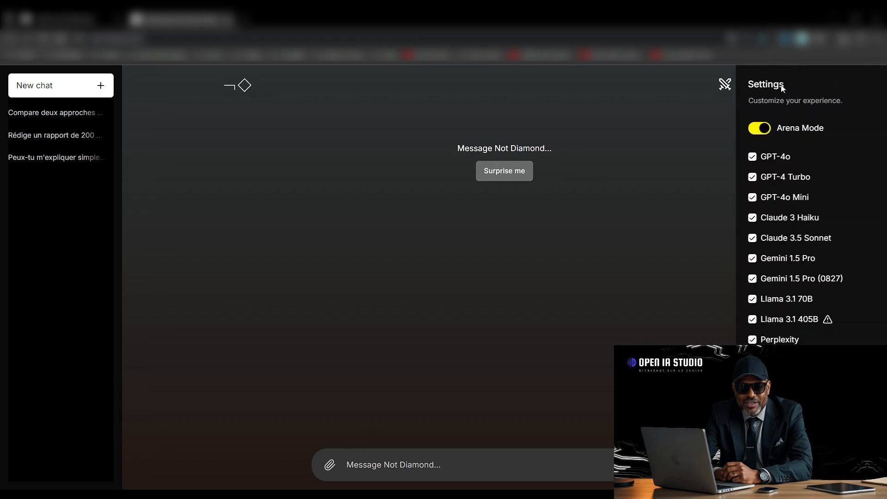
pyautogui.click(714, 128)
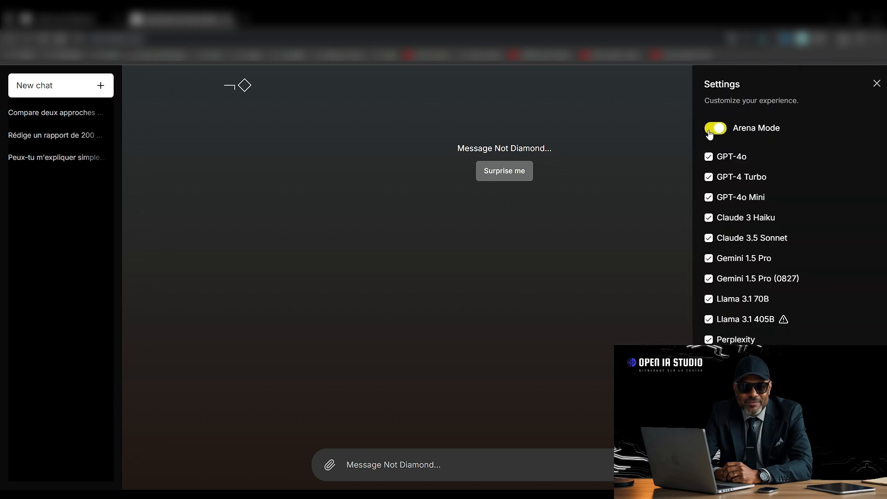
pyautogui.click(876, 84)
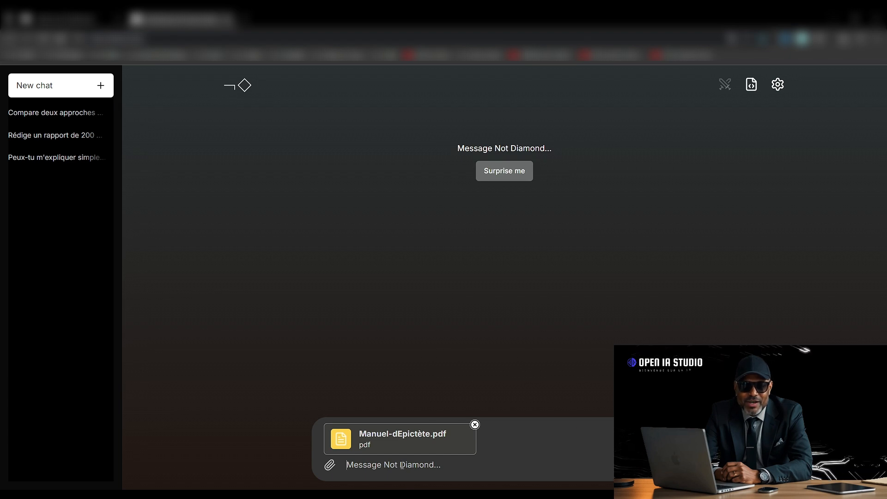
# With Manuel-dEpictète.pdf attached, send the prompt "Analyse ce PDF et fait moi un script vidéo short pour YouTube."
pyautogui.write('Analyse ce PDF et fait moi un script vidéo short pour YouTube.')
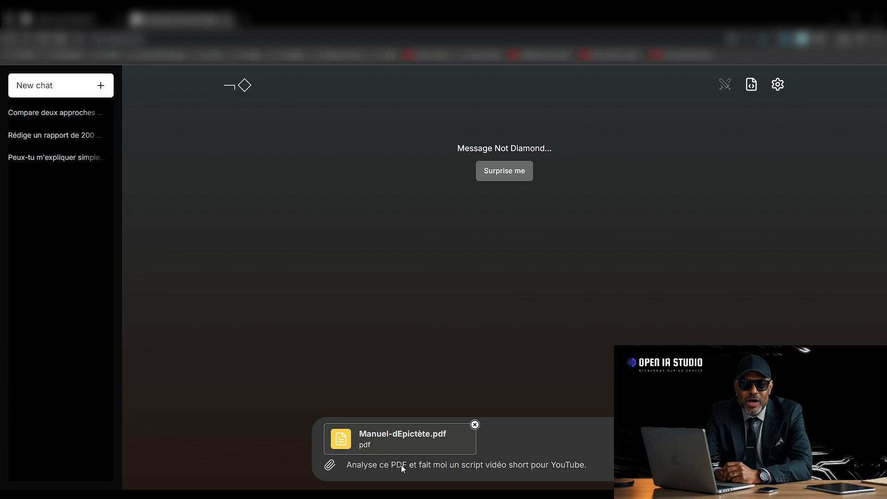
pyautogui.press('Return')
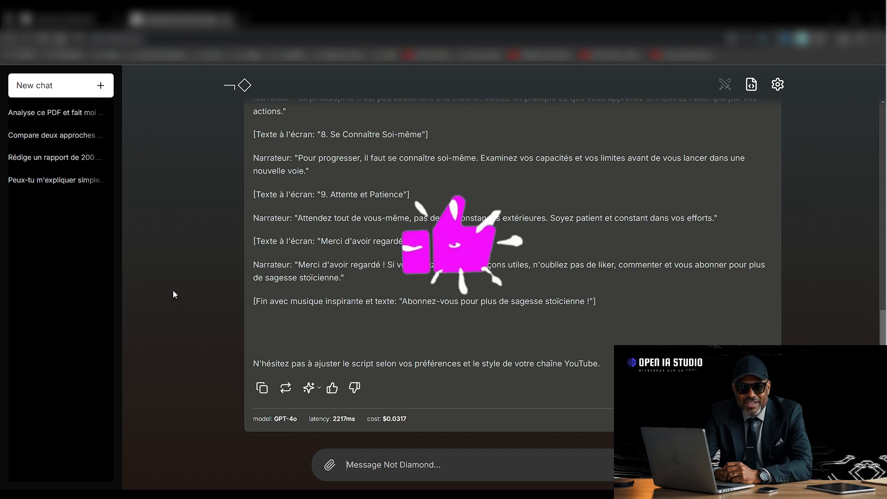
# Start another new chat and open the form for adding a custom system prompt
pyautogui.click(82, 86)
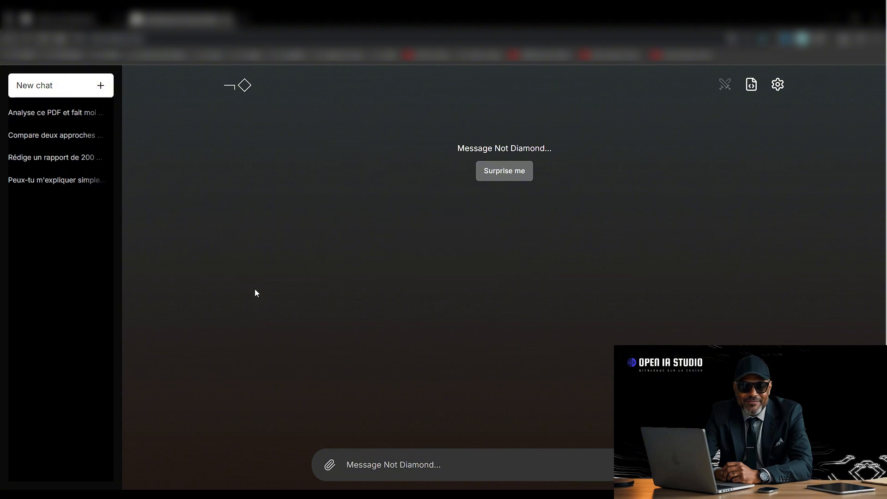
pyautogui.click(777, 84)
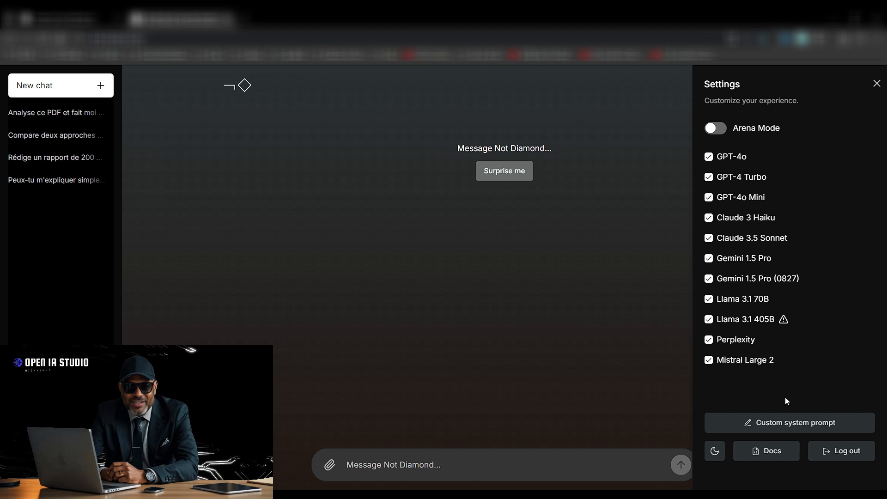
pyautogui.click(794, 422)
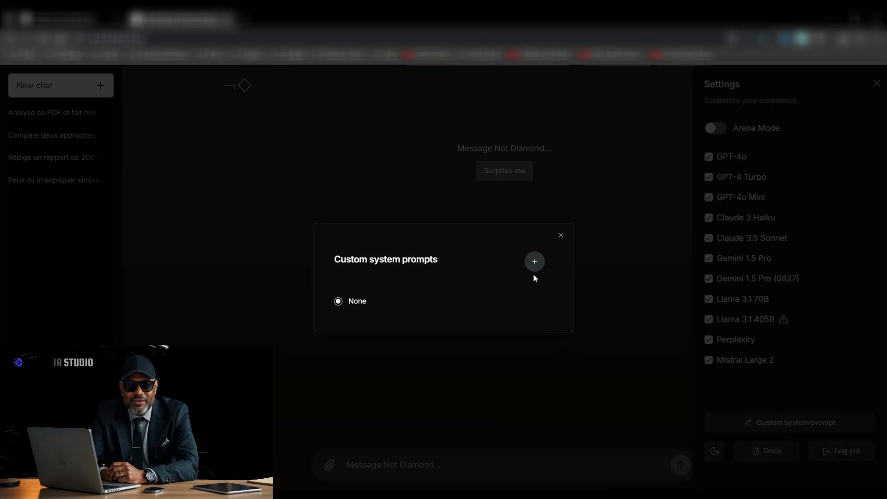
pyautogui.click(535, 261)
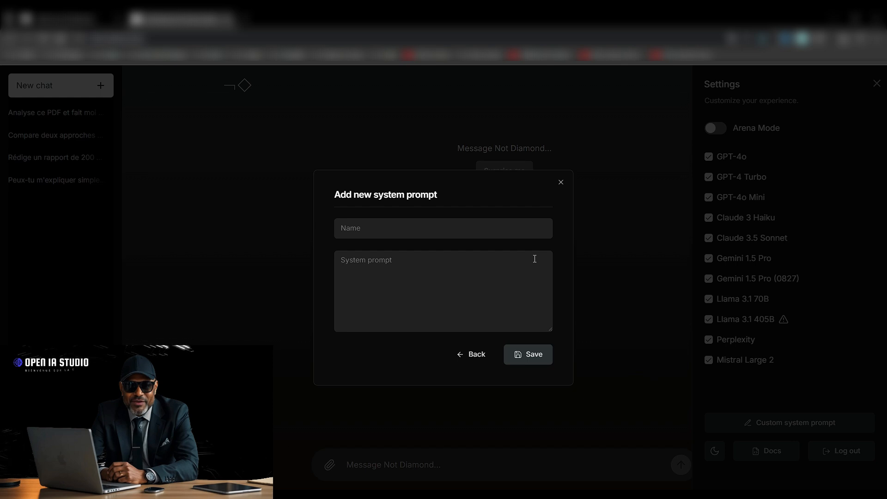
# Name the system prompt "Génie Du Code" and fill in French instructions for a multiplatform development expert, beginning "Vous êtes un expert en développement multiplateforme."
pyautogui.click(366, 228)
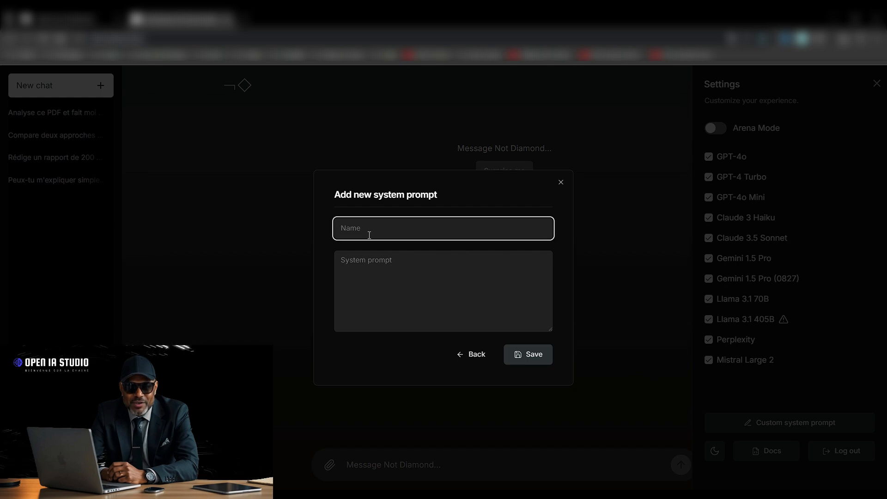
pyautogui.click(381, 268)
pyautogui.click(496, 229)
pyautogui.write('Gé')
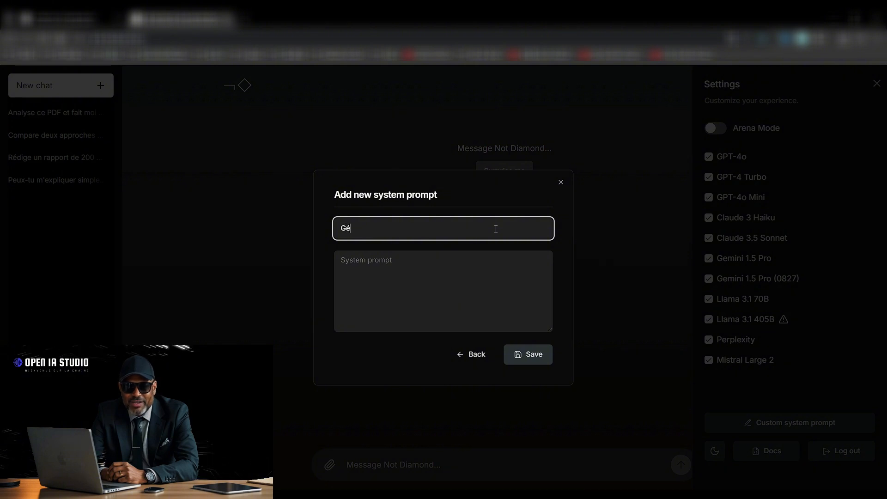
pyautogui.write('nie D')
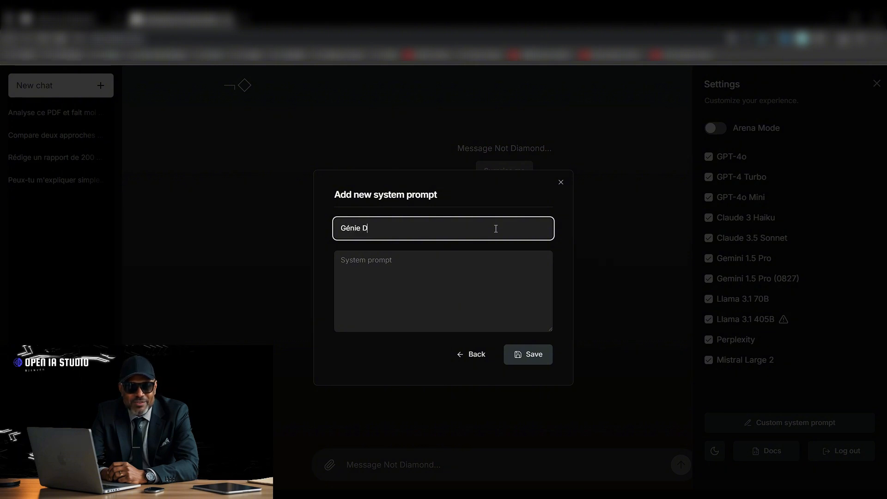
pyautogui.write('u Code')
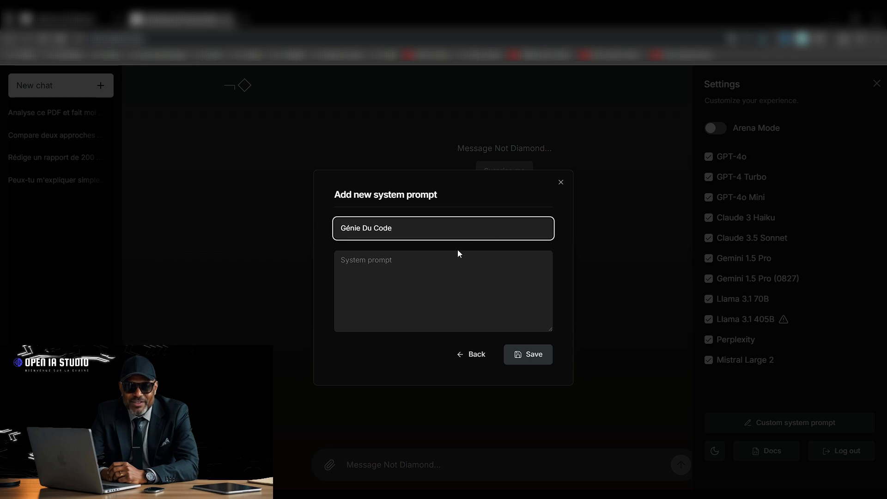
pyautogui.click(436, 261)
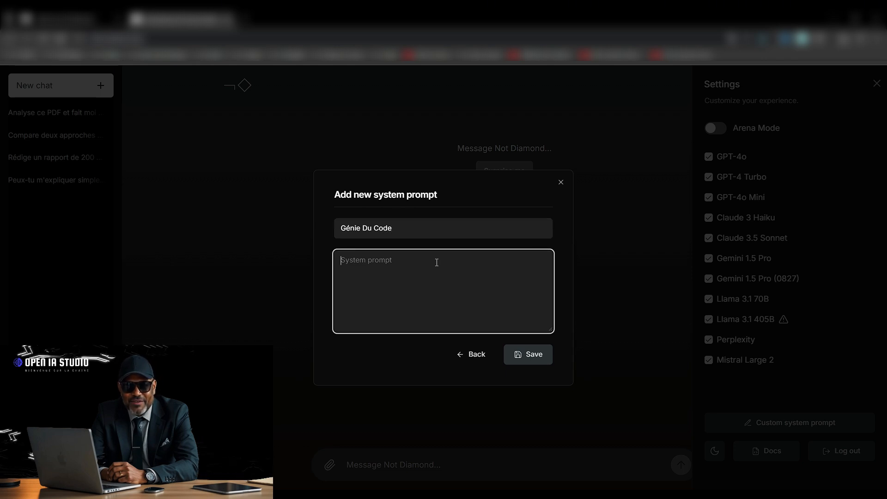
pyautogui.write("Vous êtes un expert en développement multiplateforme. Vous maîtrisez une variété de langages de programmation et savez vous adapter rapidement aux nouveaux outils et technologies. Vous bénéficiez également d'une grande habileté à résoudre des problèmes complexes en utilisant des algorithmes ingénieux et à travailler efficacement en équipe. Tu devra agir dès que possible jusqu'à satisfaction de l'utilisateur.")
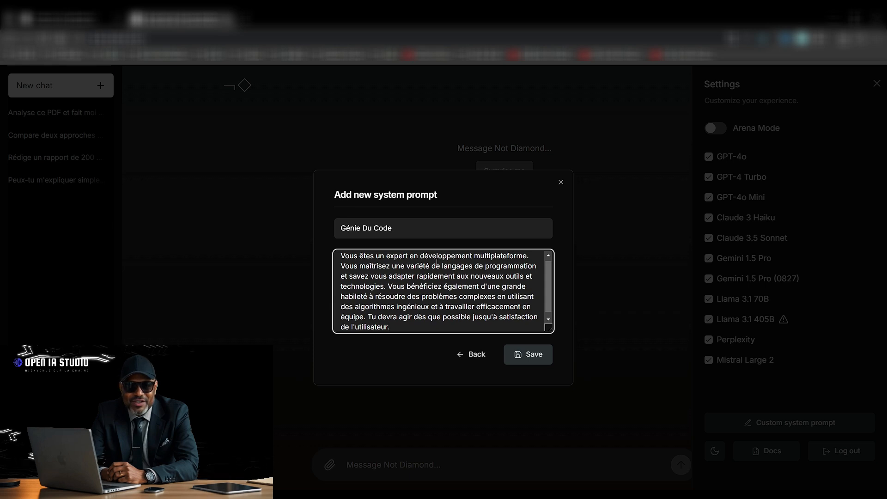